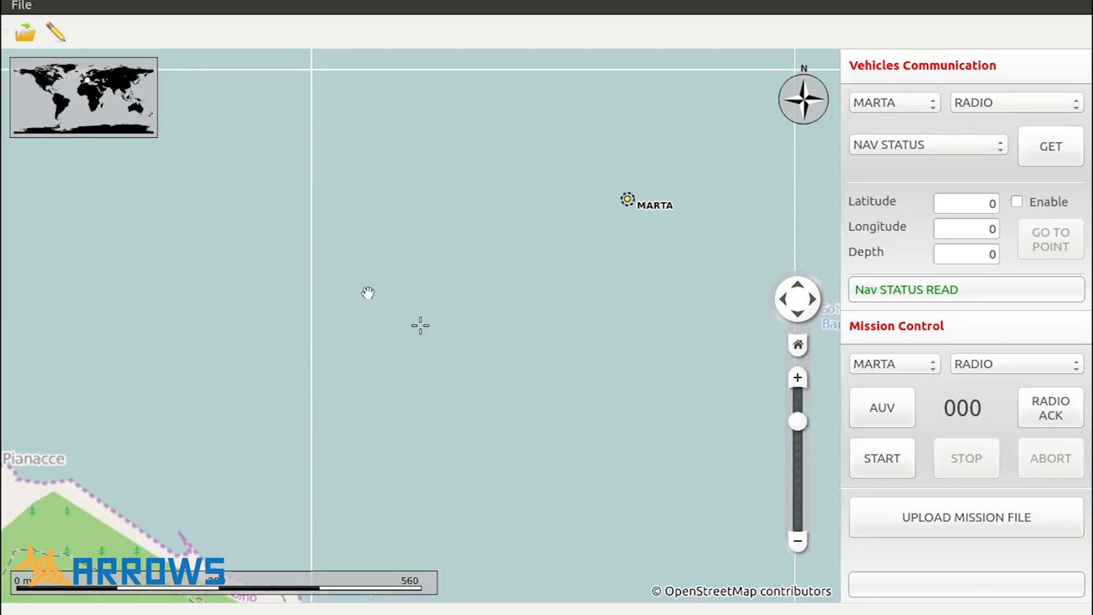
# - Enable path editing and place the first waypoint west of MARTA at latitude 42.9986216243, longitude 10.5024026353, leaving all its devices off
pyautogui.click(56, 33)
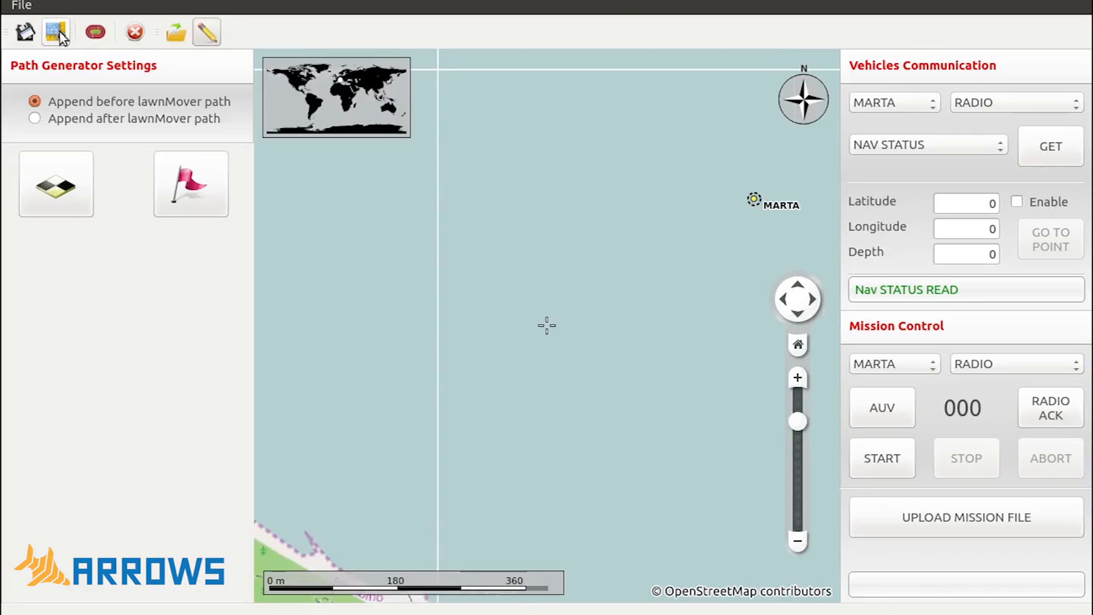
pyautogui.click(189, 192)
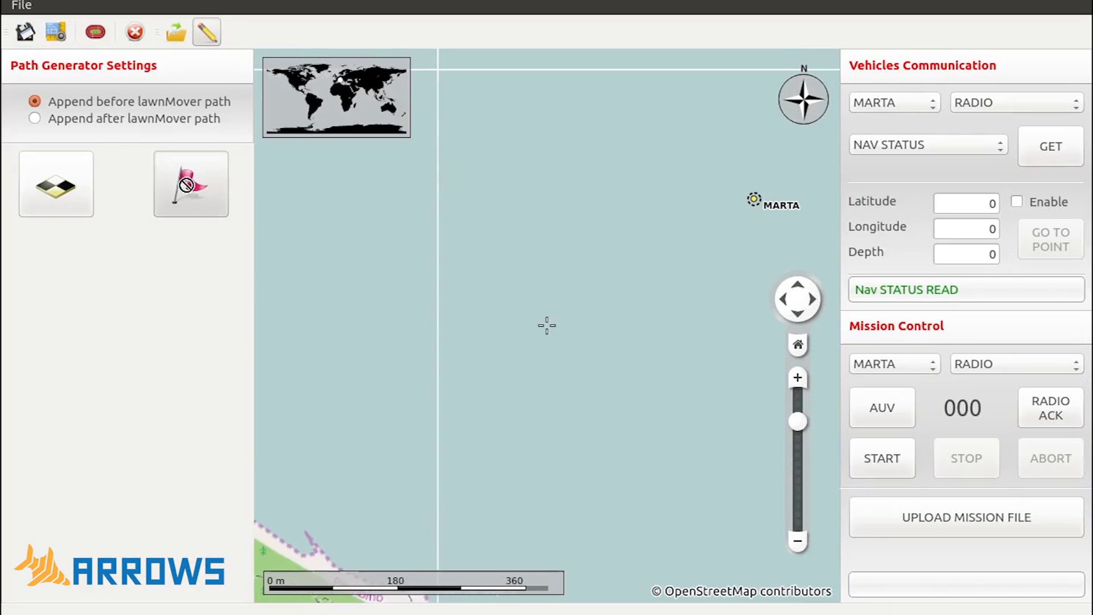
pyautogui.click(579, 186)
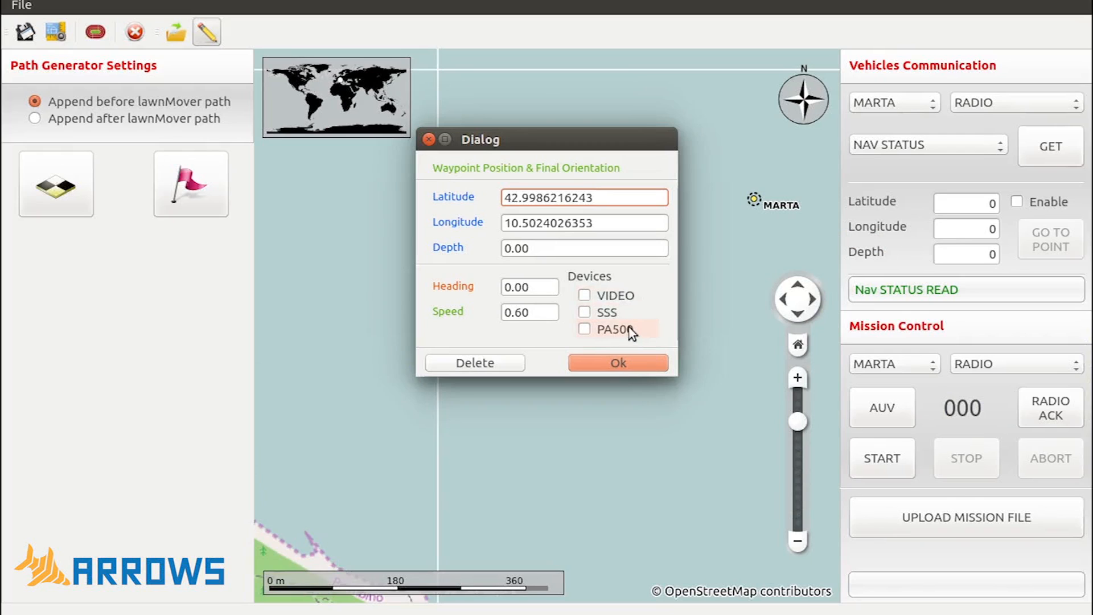
pyautogui.click(584, 329)
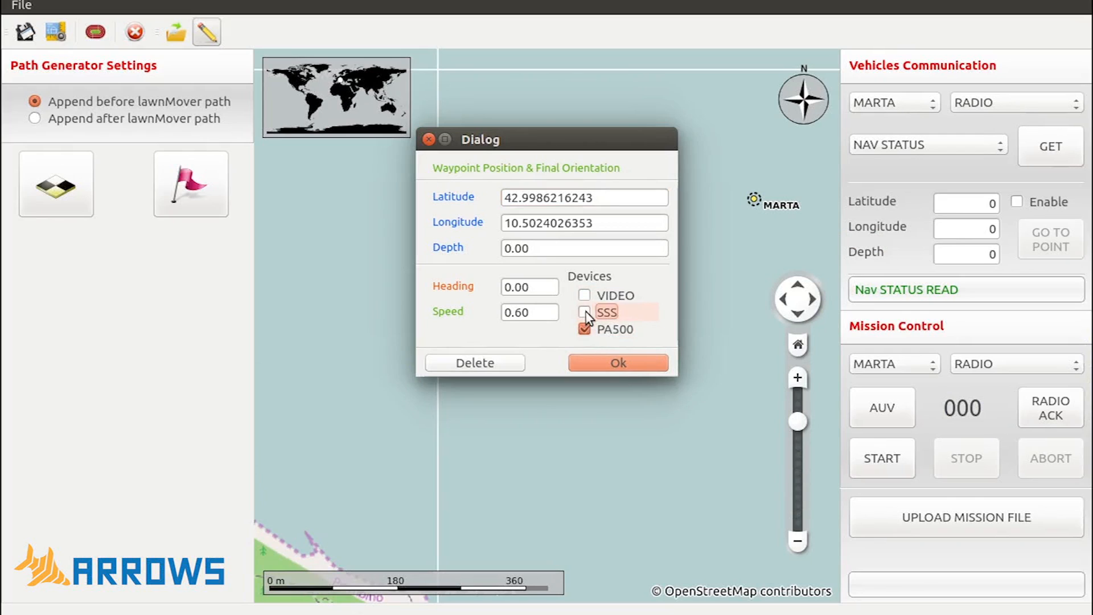
pyautogui.click(584, 312)
pyautogui.click(584, 329)
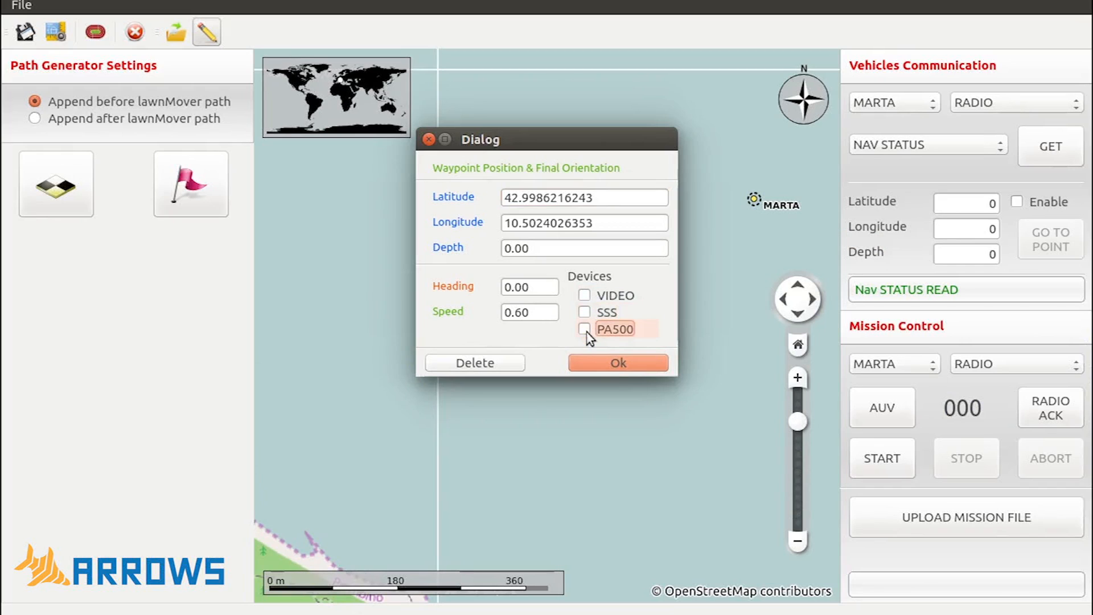
pyautogui.click(616, 363)
# - Add a second waypoint southwest of the first and a third one to the east-southeast, accepting their default settings
pyautogui.click(201, 185)
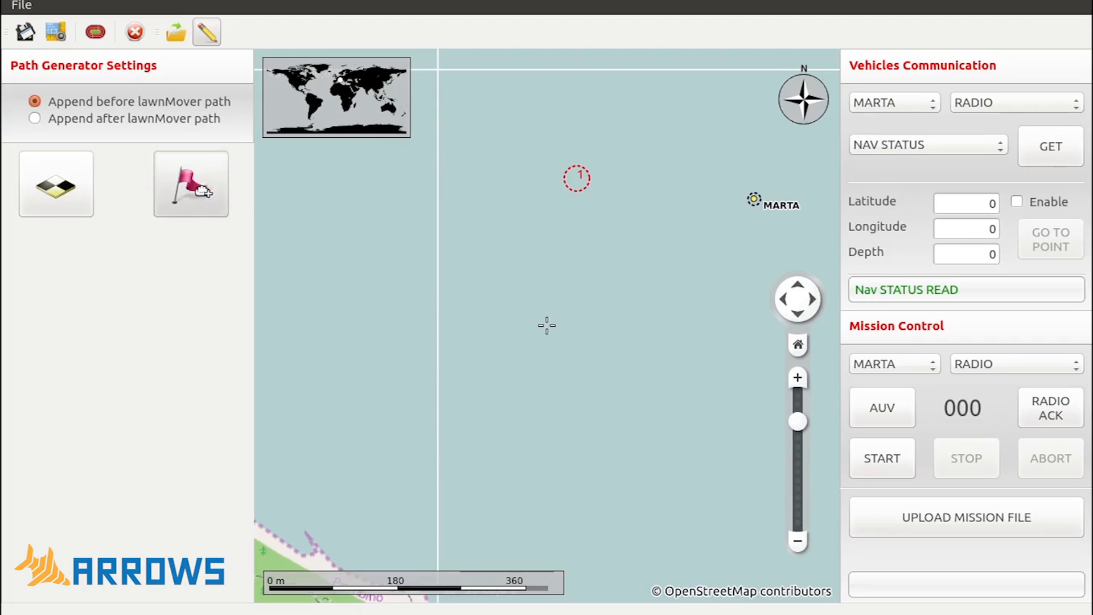
pyautogui.click(545, 242)
pyautogui.click(612, 364)
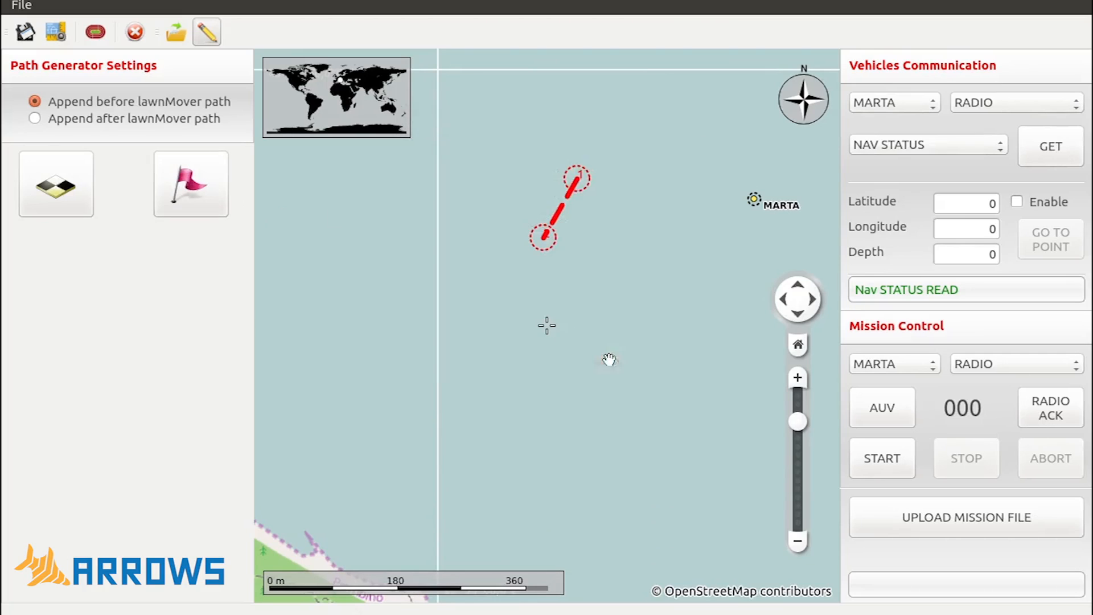
pyautogui.click(202, 184)
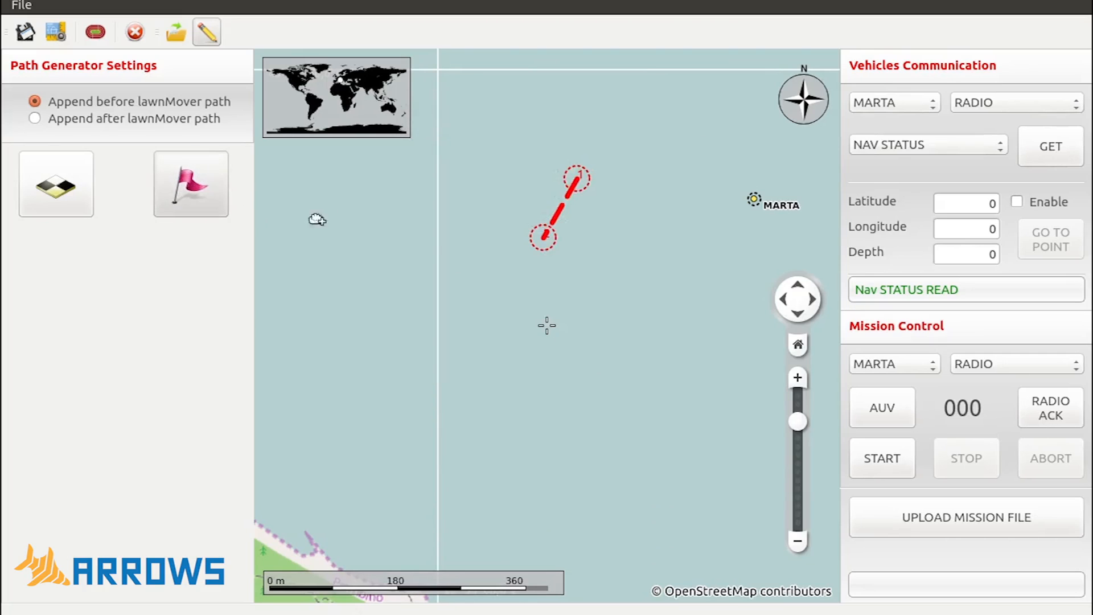
pyautogui.click(683, 268)
pyautogui.click(618, 362)
# - Place a lawnmower survey area on the open water south of waypoint 3
pyautogui.moveTo(652, 365); pyautogui.dragTo(577, 326)
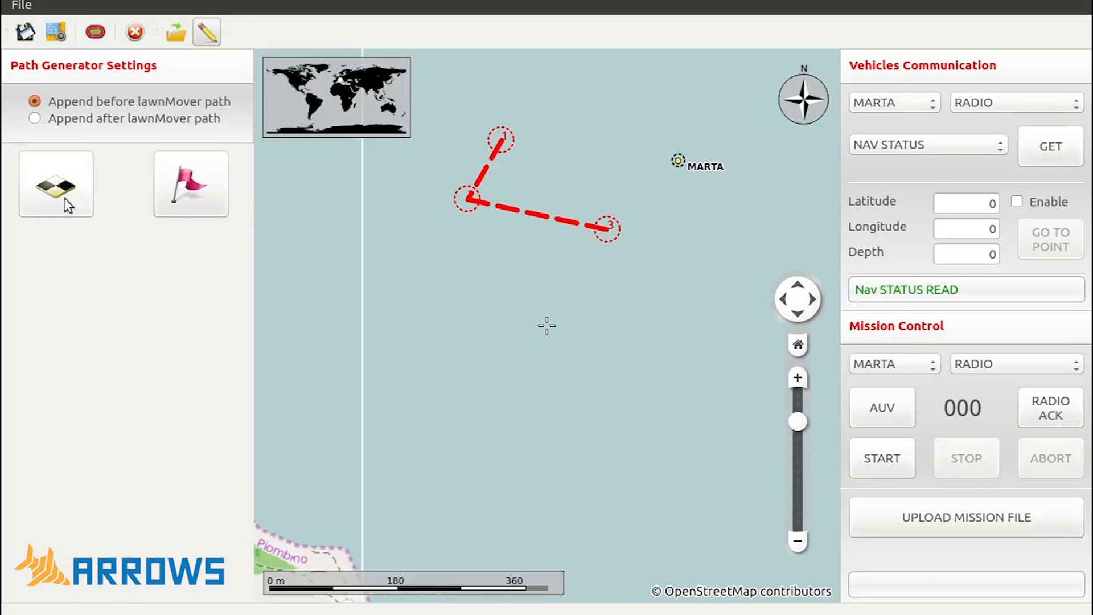
pyautogui.moveTo(50, 185); pyautogui.dragTo(605, 383)
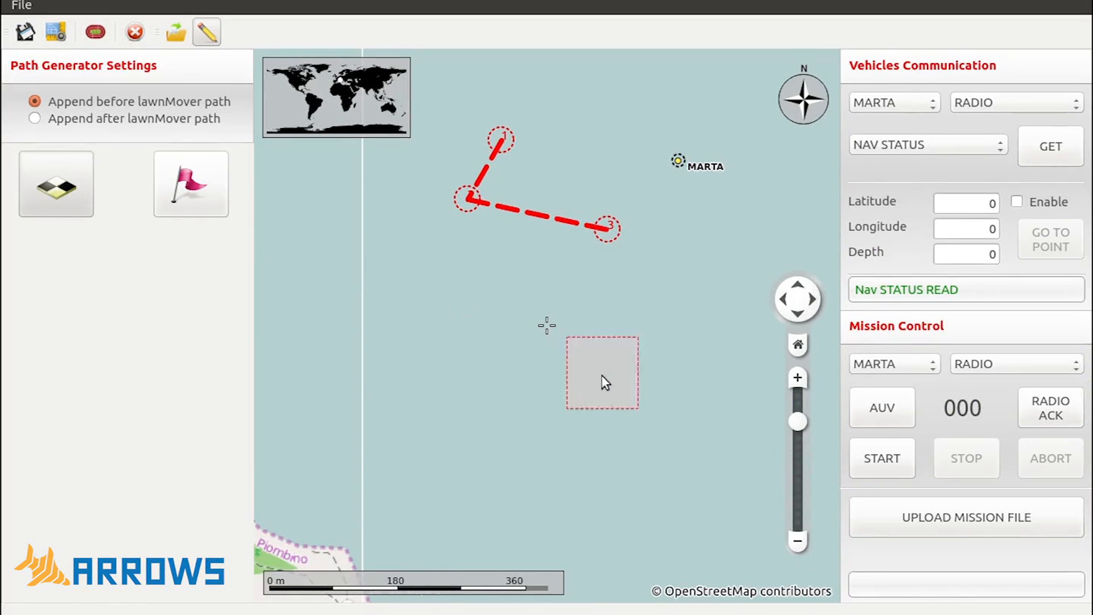
pyautogui.scroll(3, 612, 399)
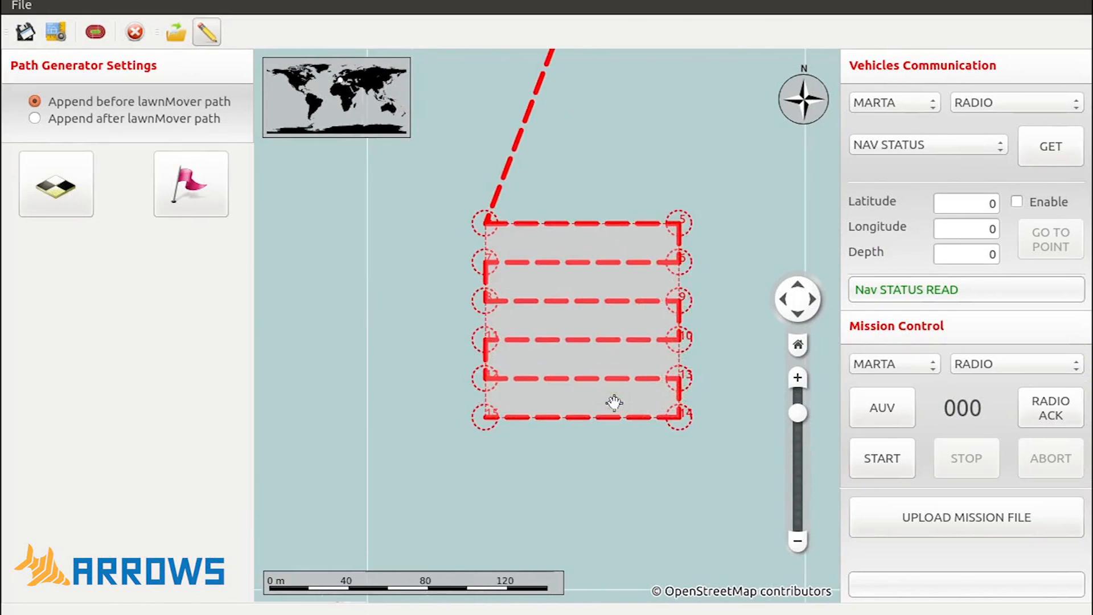
pyautogui.scroll(1, 571, 166)
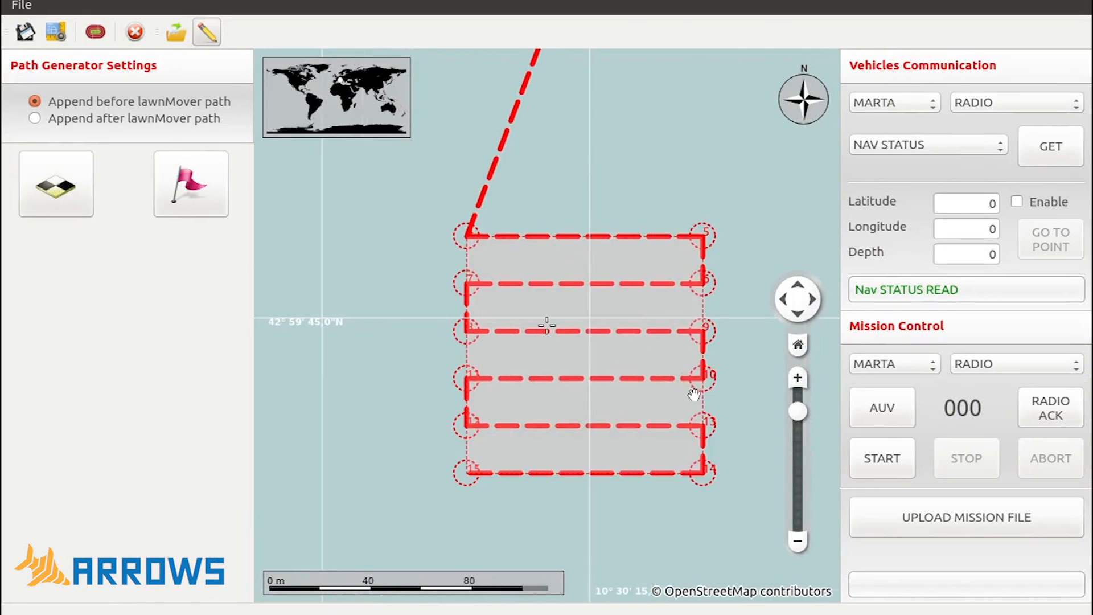
pyautogui.moveTo(665, 230); pyautogui.dragTo(659, 168)
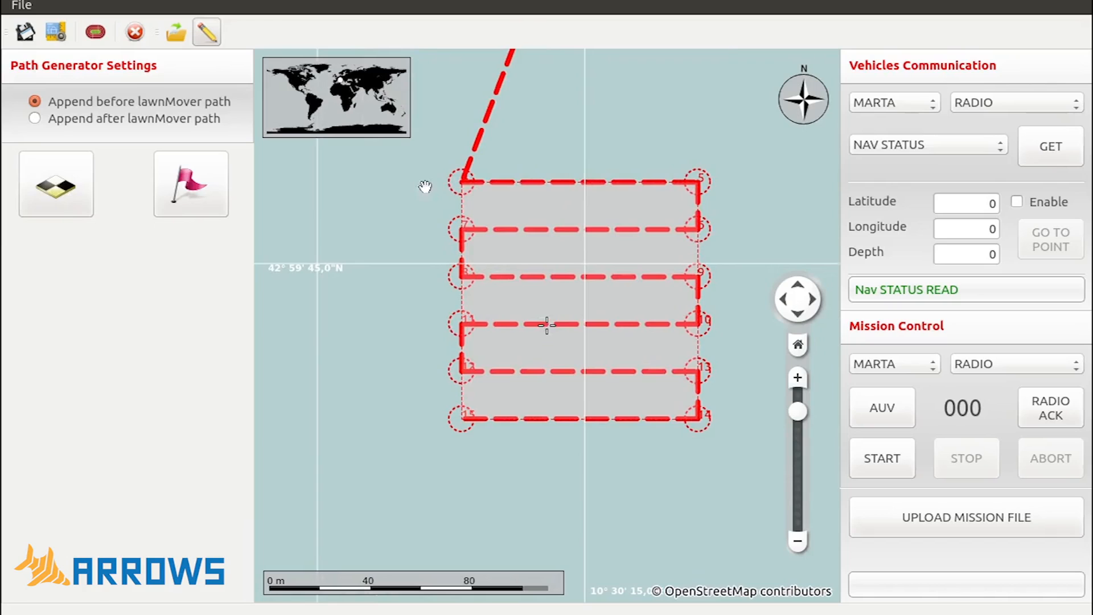
# - Enable editing of the lawnmower path and try its payload options, leaving SideScanSonar, Video and PA500 selected
pyautogui.click(98, 34)
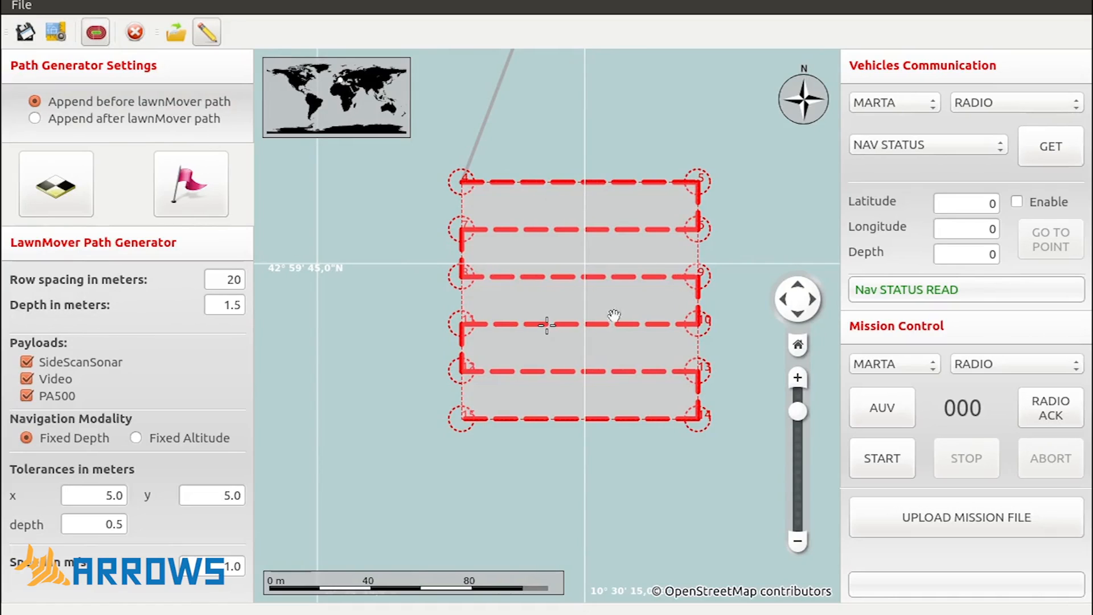
pyautogui.click(25, 363)
pyautogui.click(27, 379)
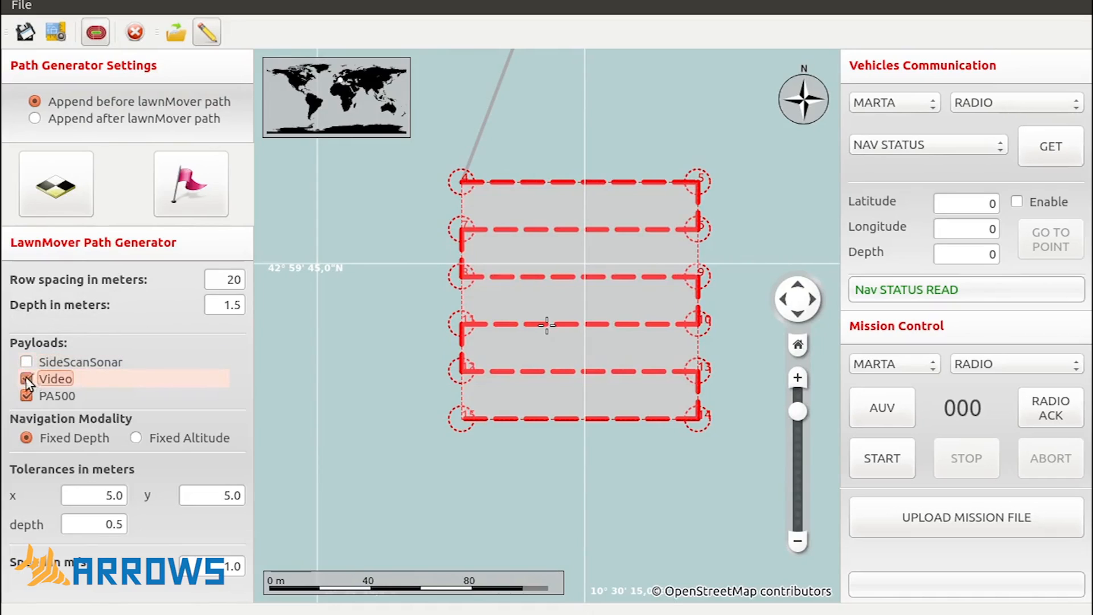
pyautogui.click(26, 363)
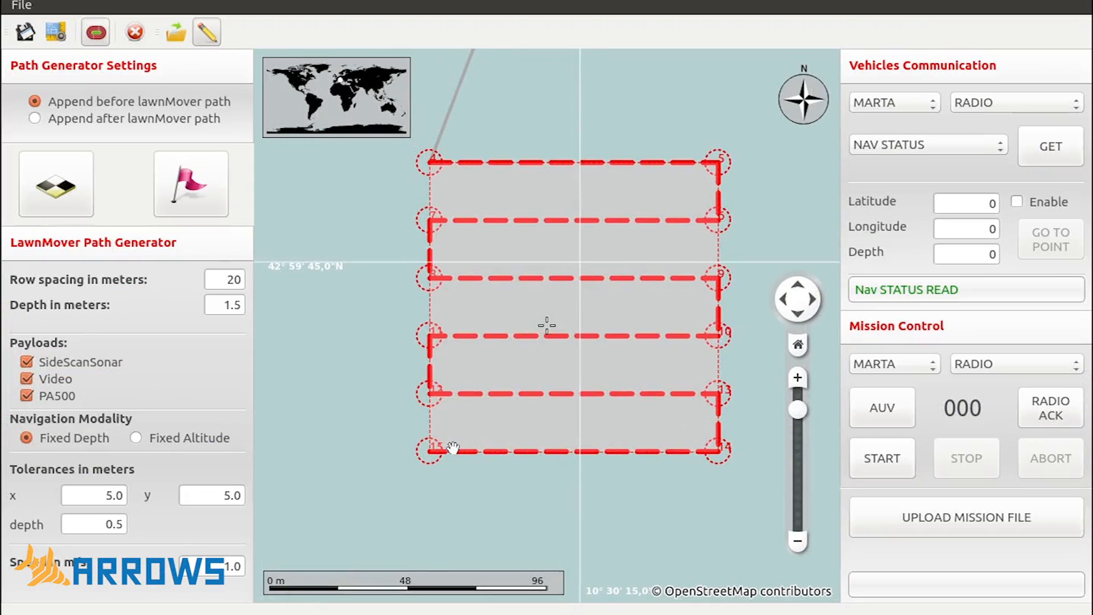
# - Reshape the lawnmower area by moving its four corners, making the southern edge wider than the northern one and slanting the eastern side
pyautogui.moveTo(431, 451); pyautogui.dragTo(317, 539)
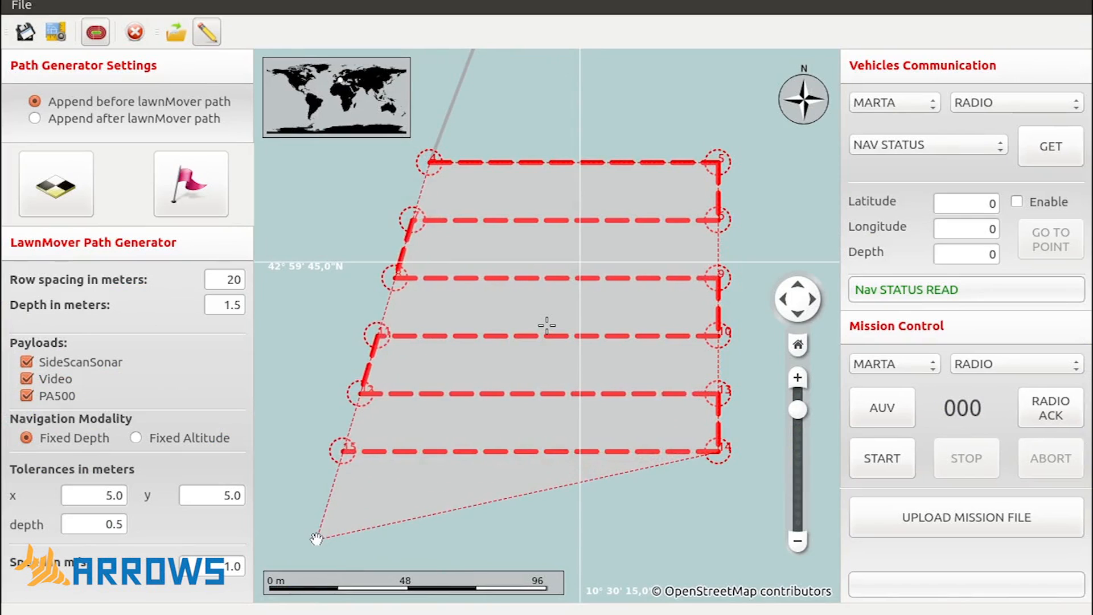
pyautogui.moveTo(718, 452); pyautogui.dragTo(821, 573)
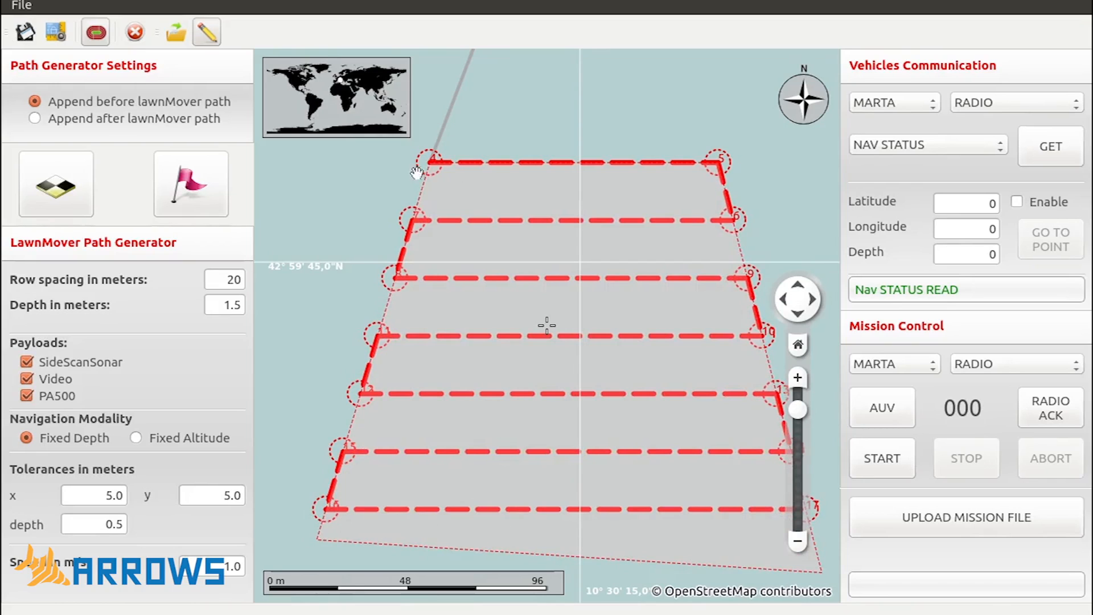
pyautogui.moveTo(429, 165); pyautogui.dragTo(315, 197)
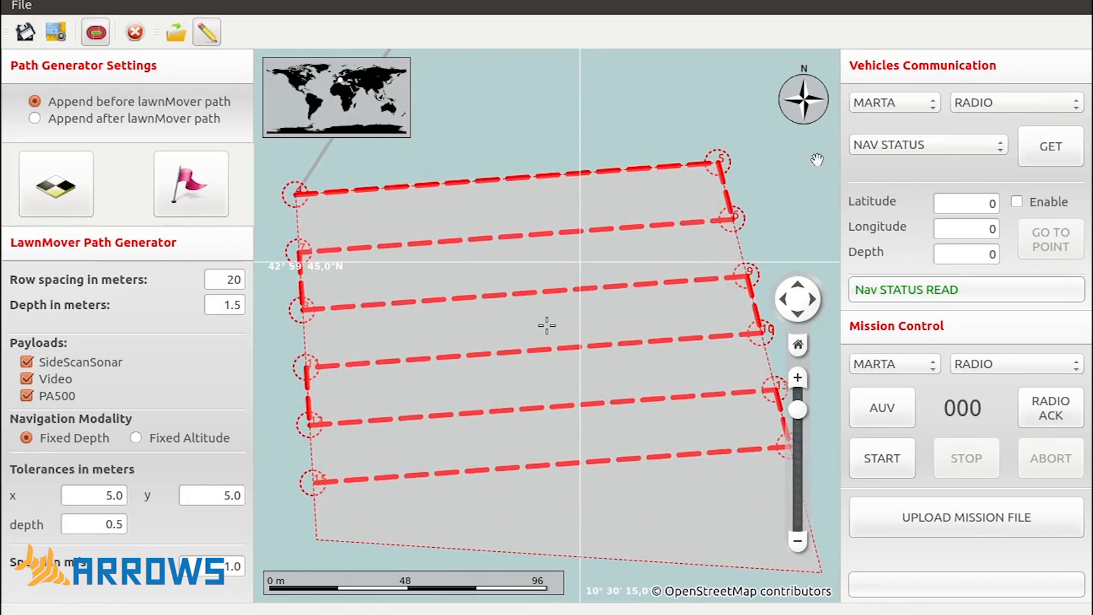
pyautogui.moveTo(718, 162); pyautogui.dragTo(592, 196)
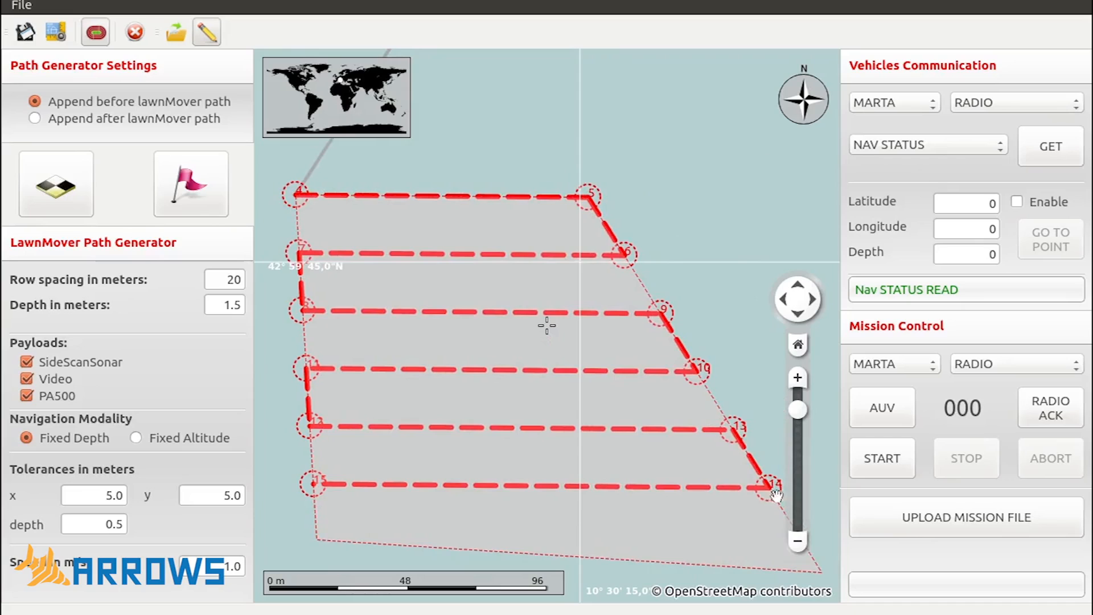
pyautogui.moveTo(818, 570); pyautogui.dragTo(738, 478)
pyautogui.moveTo(312, 545); pyautogui.dragTo(320, 505)
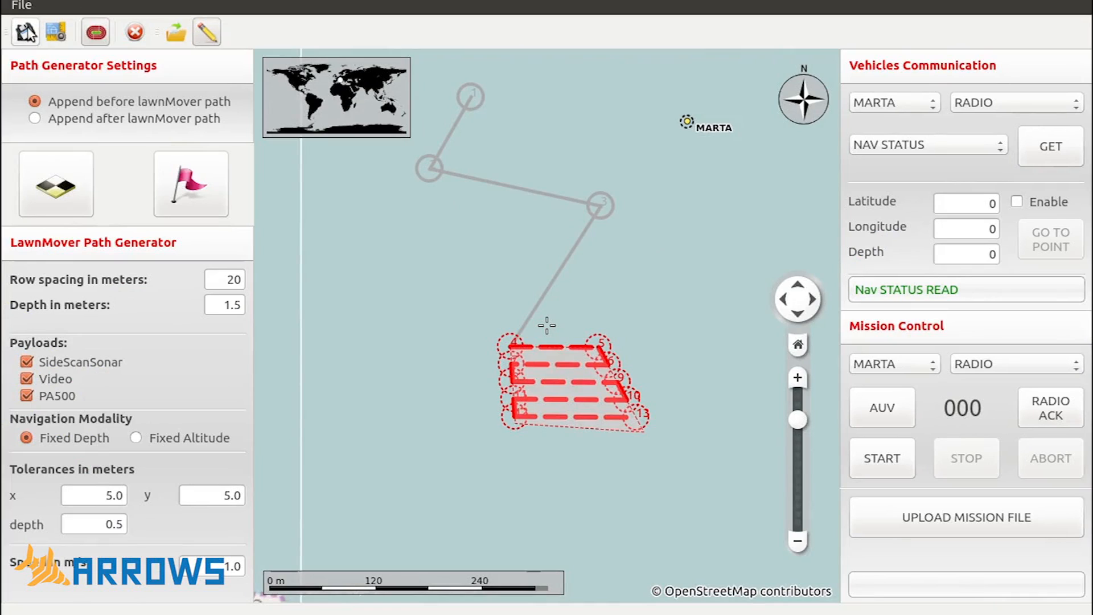
# - Export the mission as a YAML file, overwriting mission_baratti.yaml in the Scrivania folder
pyautogui.click(26, 33)
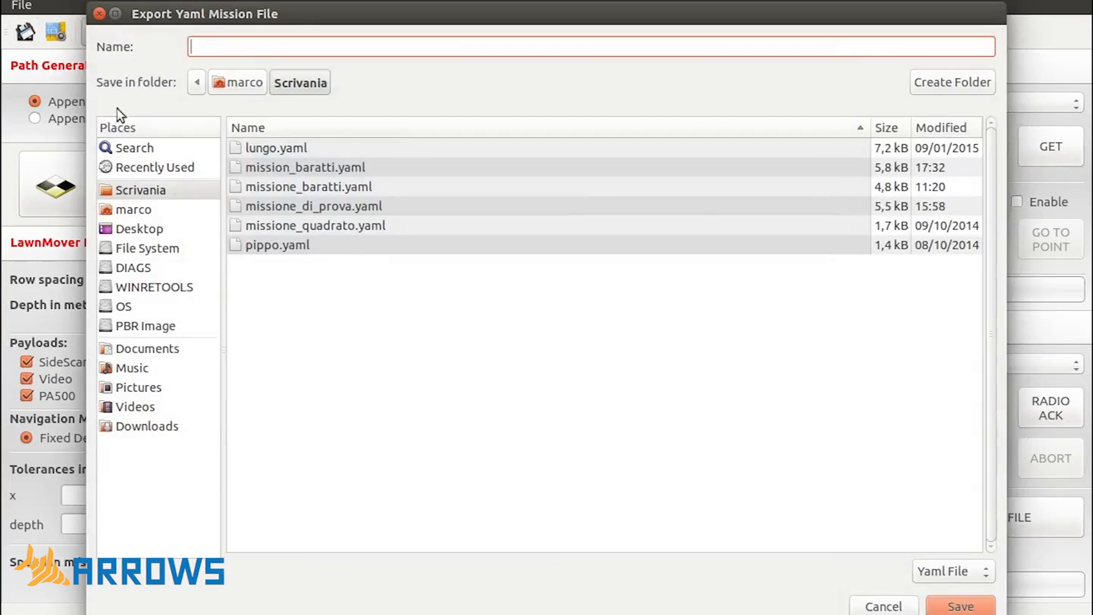
pyautogui.click(301, 168)
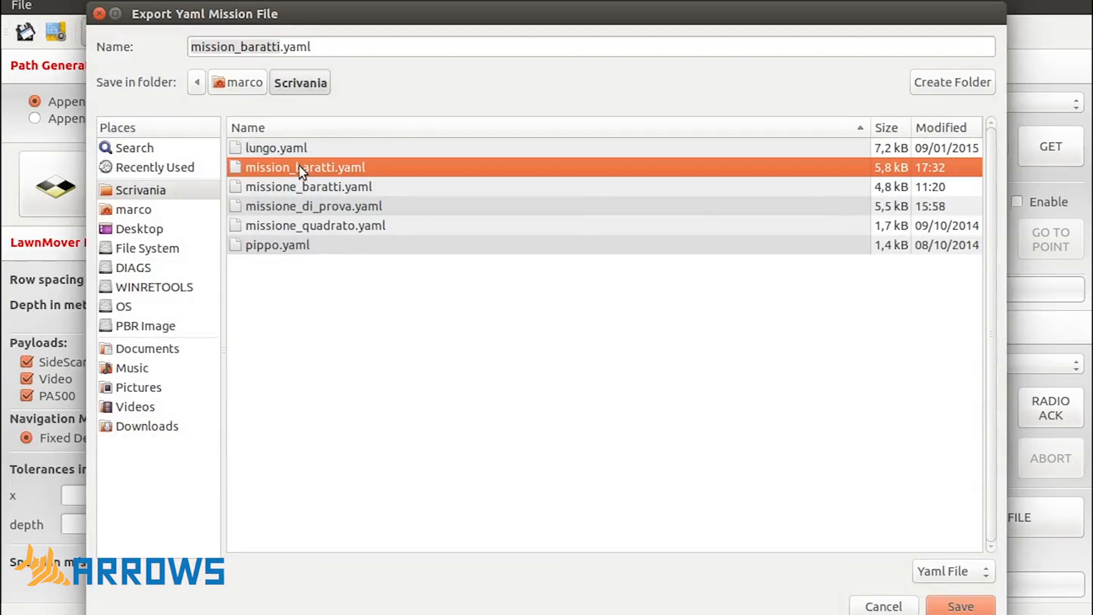
pyautogui.click(969, 605)
pyautogui.click(695, 397)
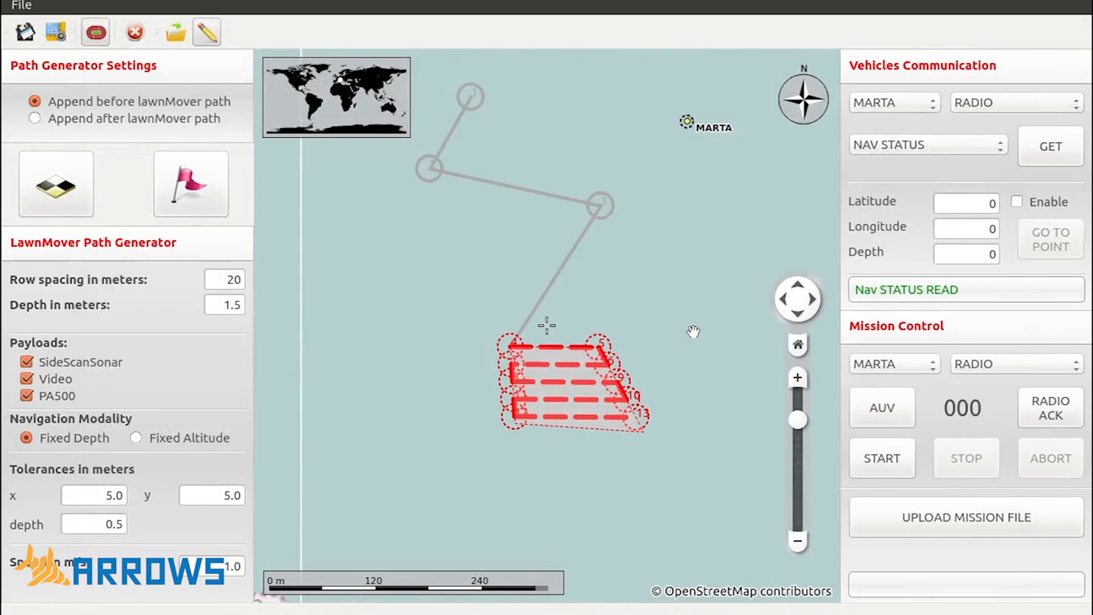
# - Upload the mission file mission_baratti.yaml to MARTA over RADIO
pyautogui.click(967, 525)
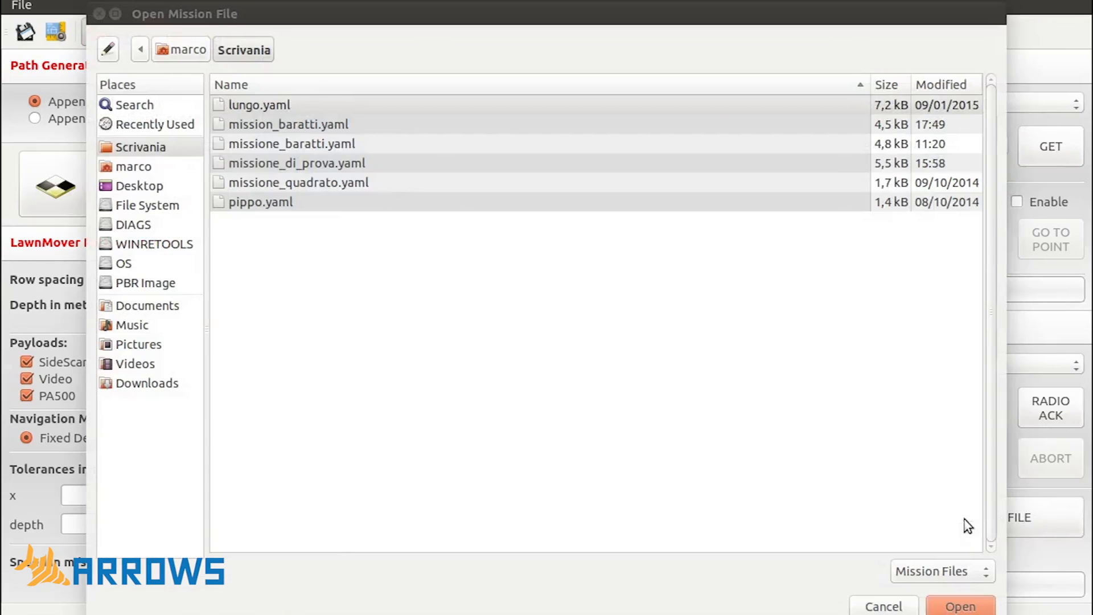
pyautogui.click(340, 126)
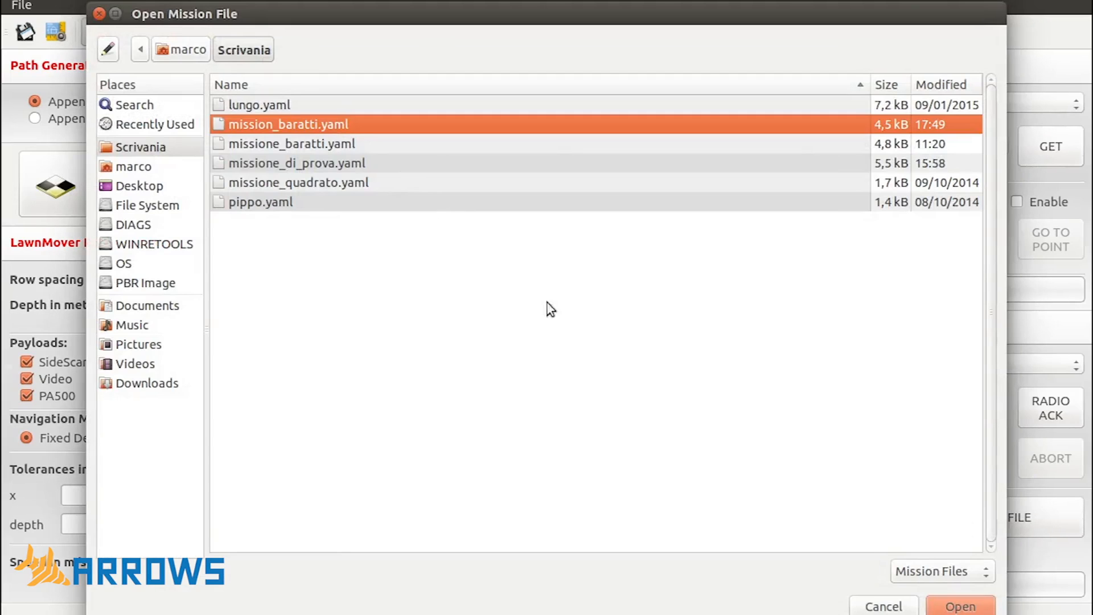
pyautogui.click(971, 605)
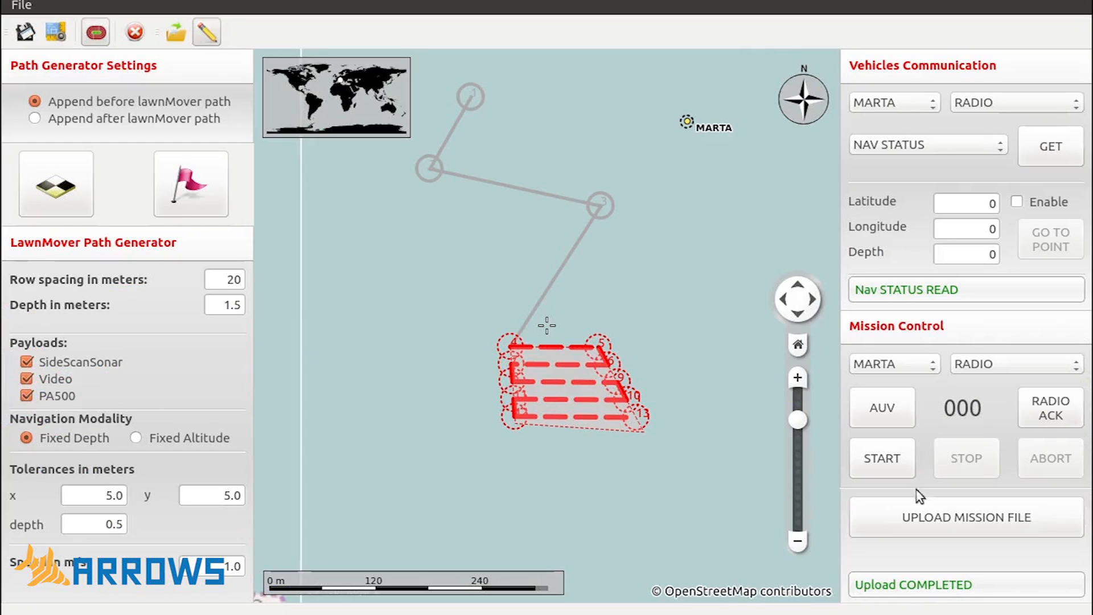
# - Switch MARTA to AUV modality and start its mission
pyautogui.click(893, 409)
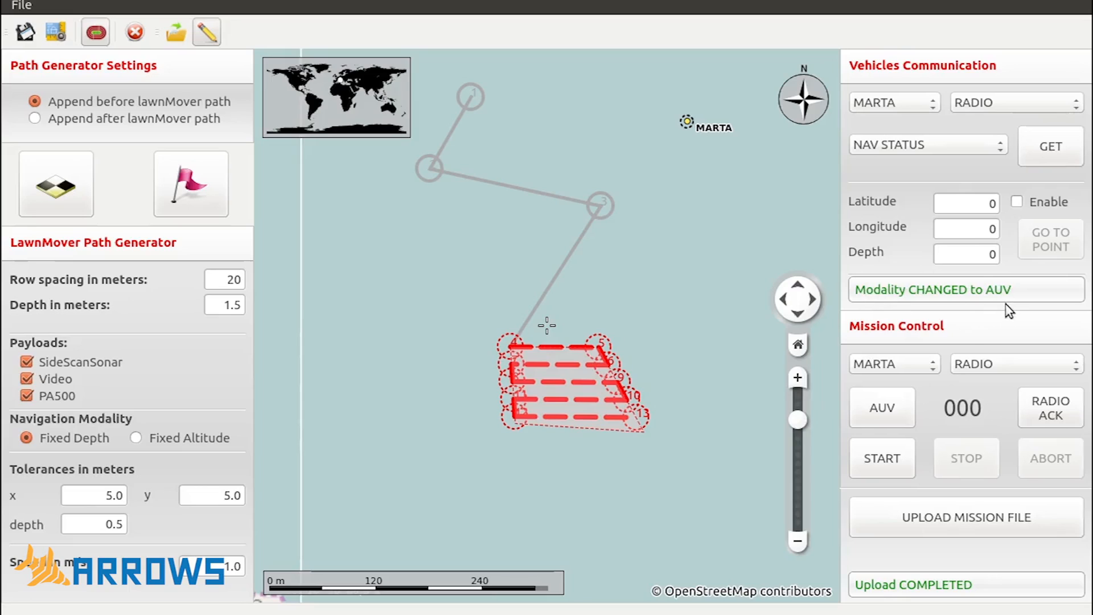
pyautogui.click(894, 461)
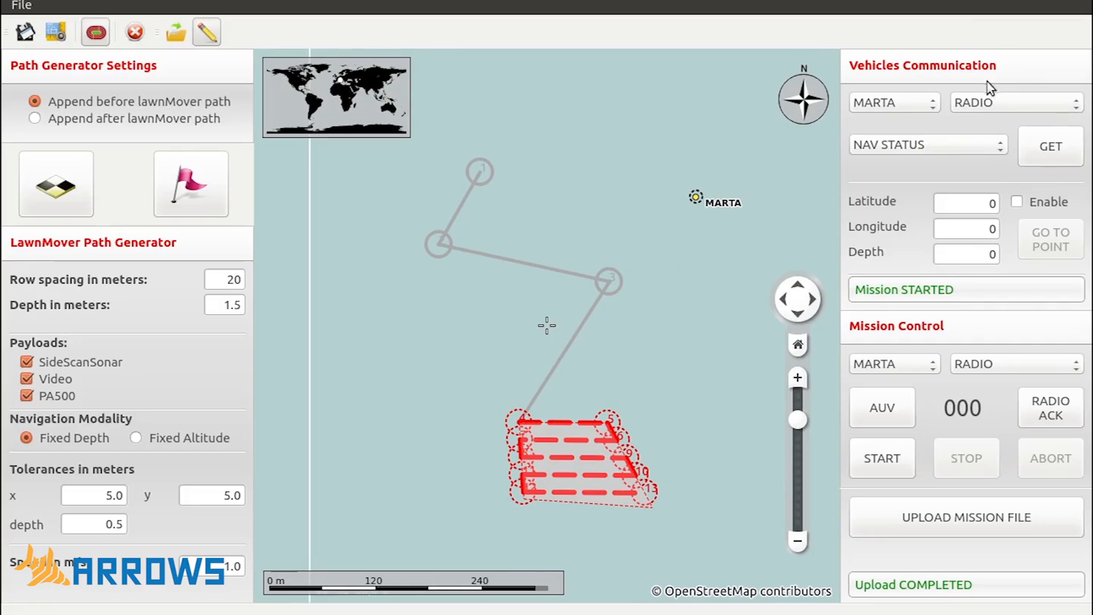
# - Review the communication channels and data requests, request MARTA's NAV STATUS over RADIO, and examine its position on the map
pyautogui.click(1000, 111)
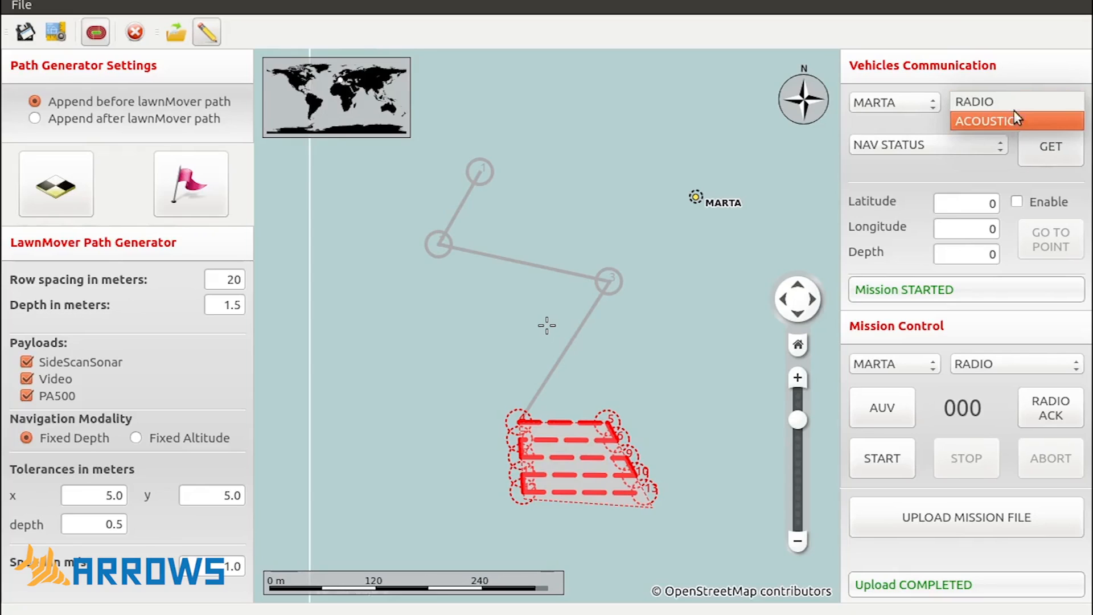
pyautogui.click(985, 104)
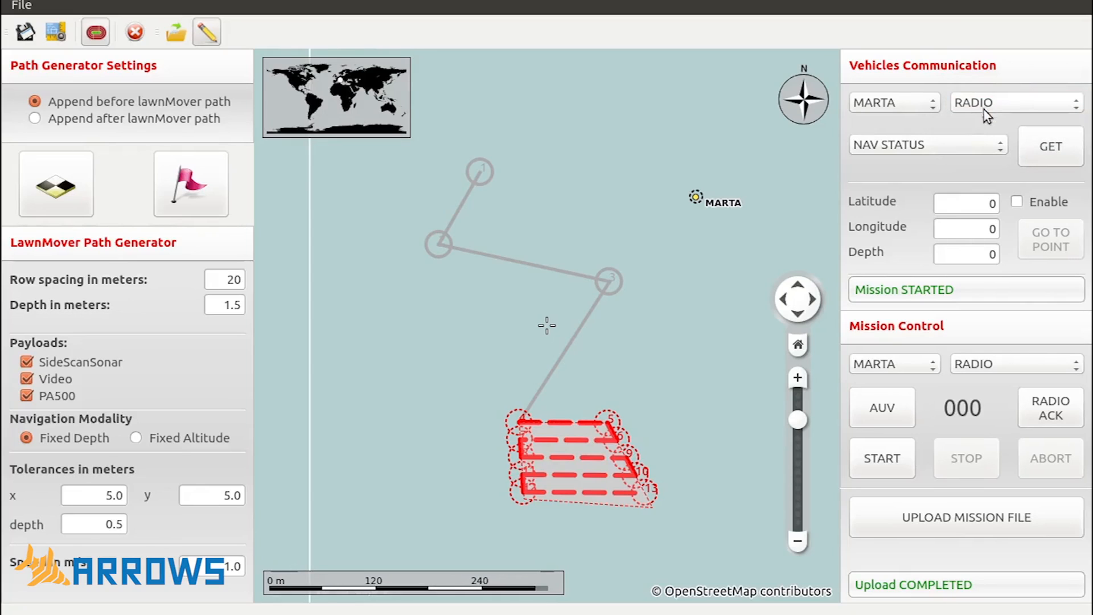
pyautogui.click(995, 149)
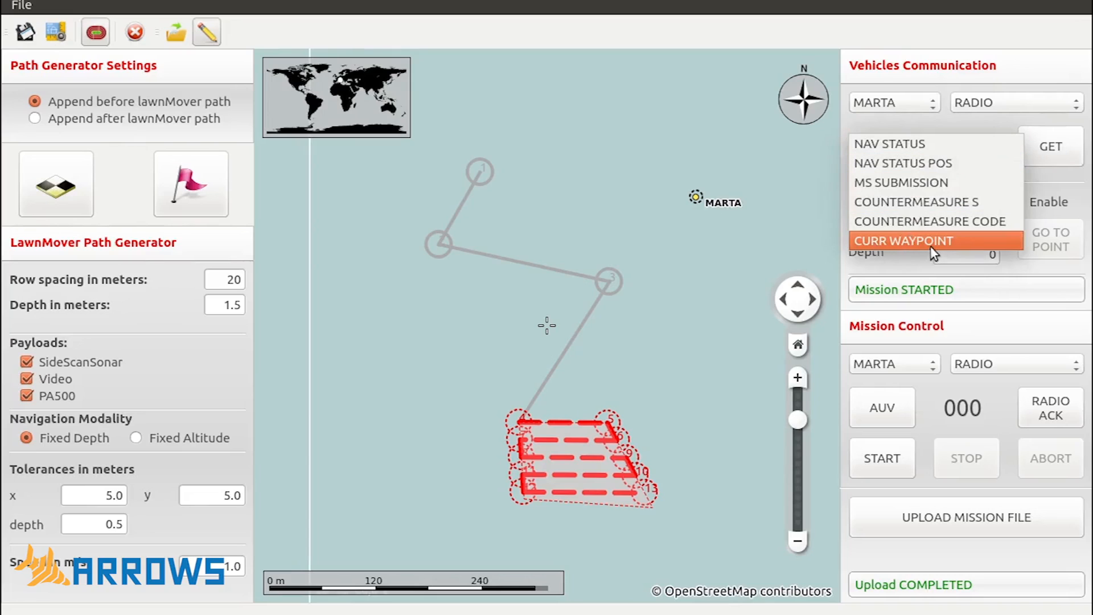
pyautogui.click(909, 147)
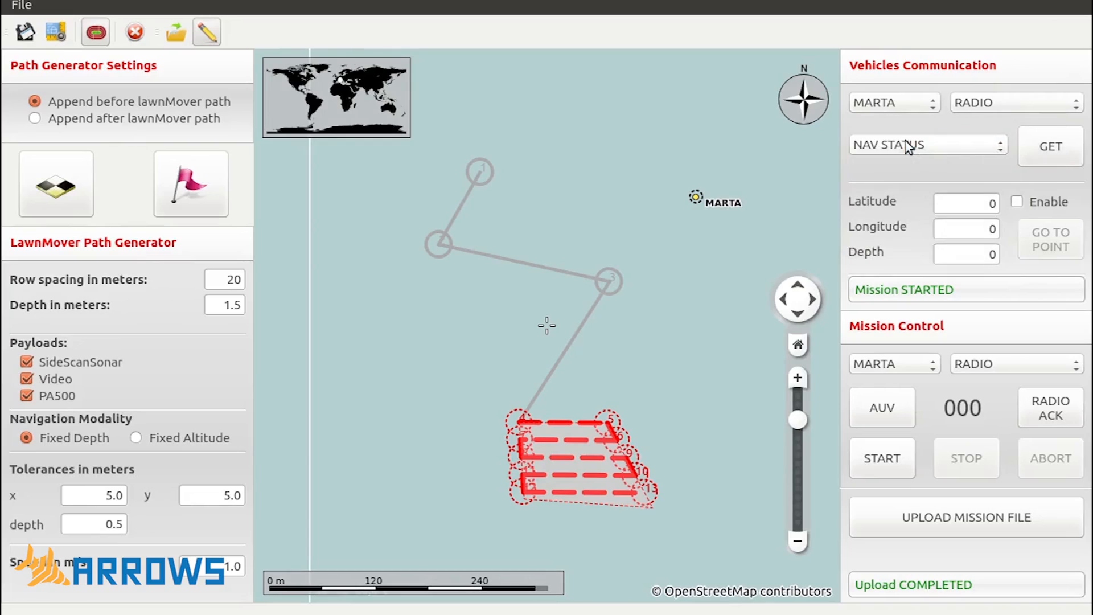
pyautogui.click(1050, 151)
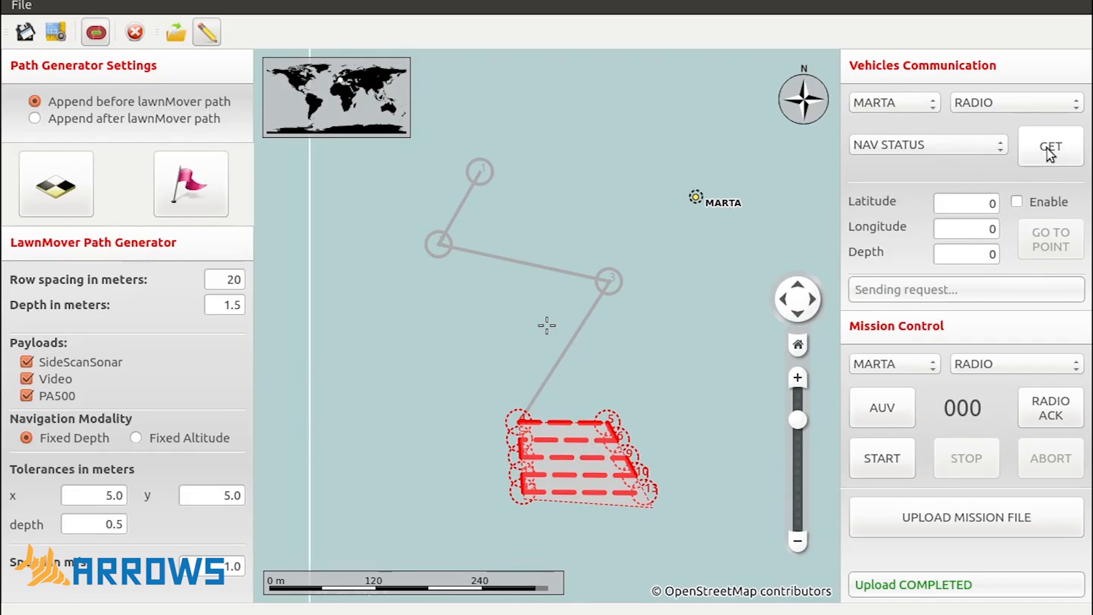
pyautogui.moveTo(499, 388); pyautogui.dragTo(665, 219)
pyautogui.scroll(4, 721, 199)
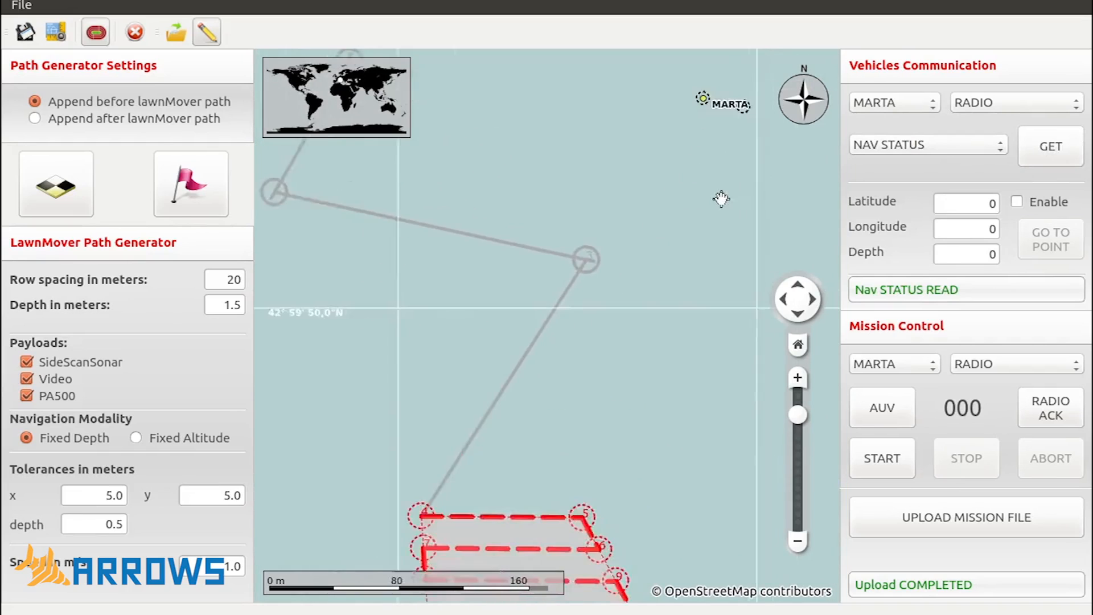
pyautogui.moveTo(699, 123); pyautogui.dragTo(727, 176)
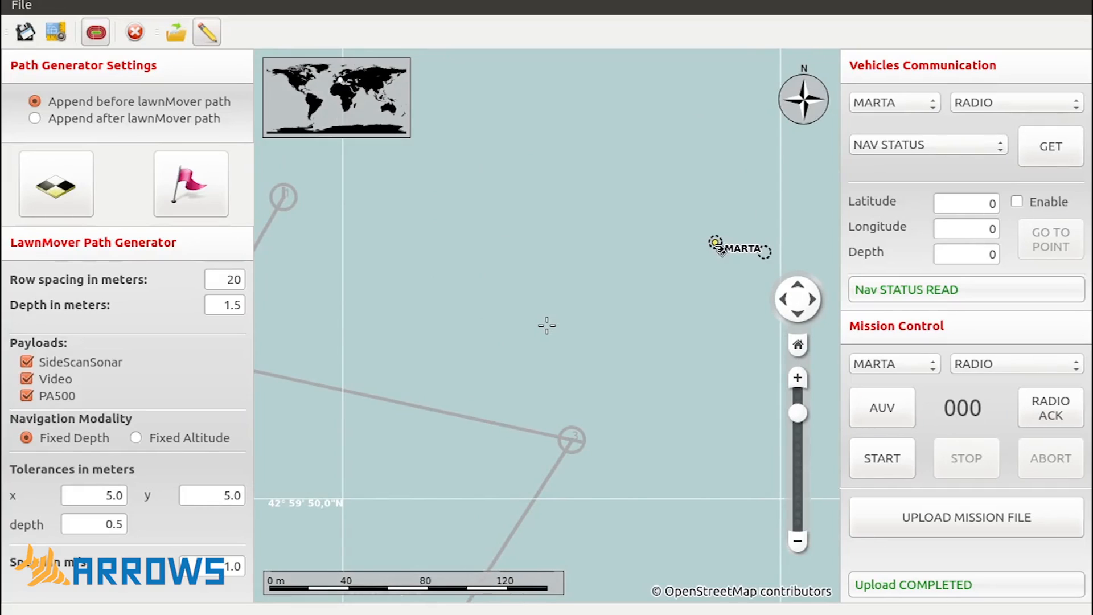
# - Request MARTA's NAV STATUS again and examine its progress relative to the planned waypoints
pyautogui.click(1050, 149)
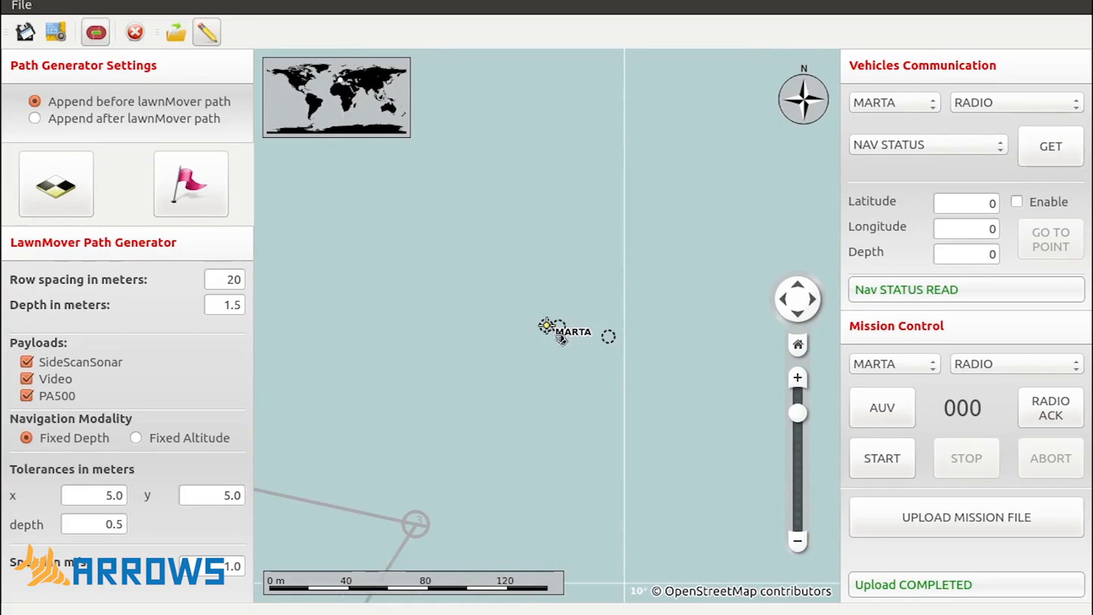
pyautogui.moveTo(556, 434); pyautogui.dragTo(711, 416)
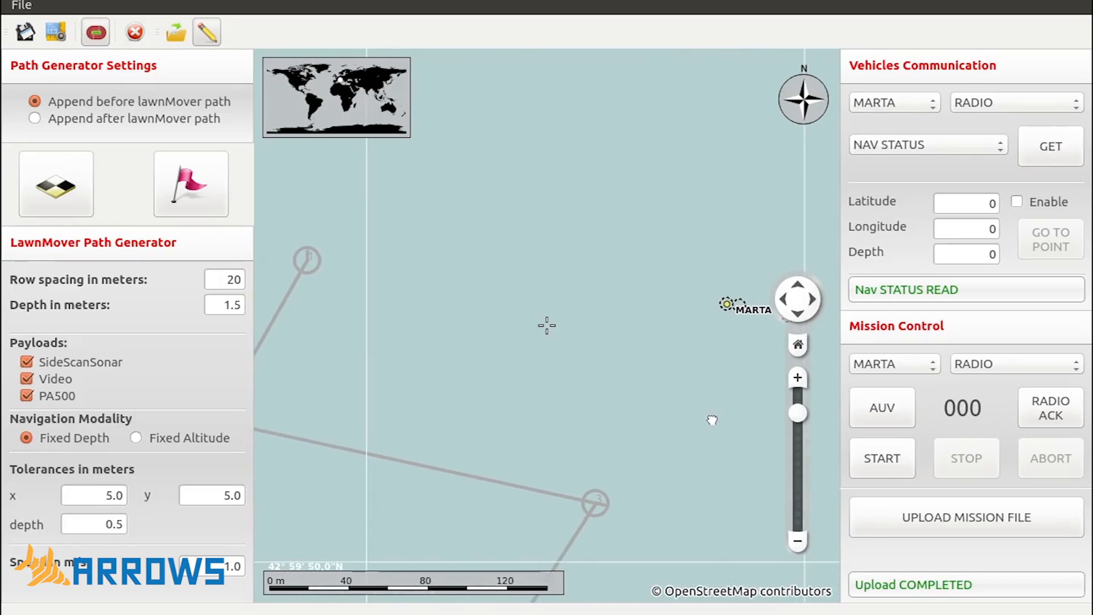